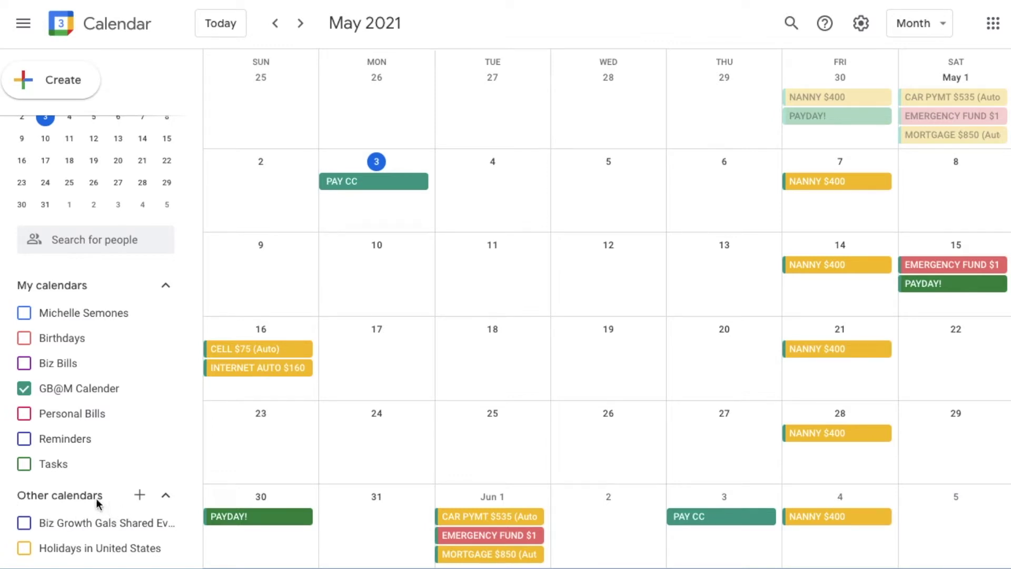
Create a calendar named 'New Calendar', return to the calendar, and hide GB@M Calender.
{"action": "left_click", "coordinate": [139, 496]}
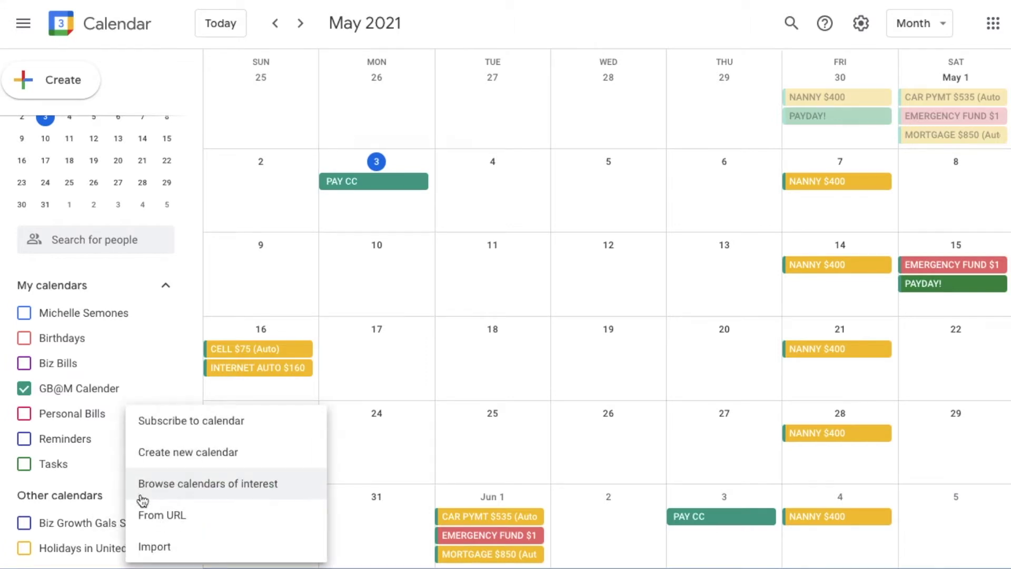
{"action": "left_click", "coordinate": [250, 460]}
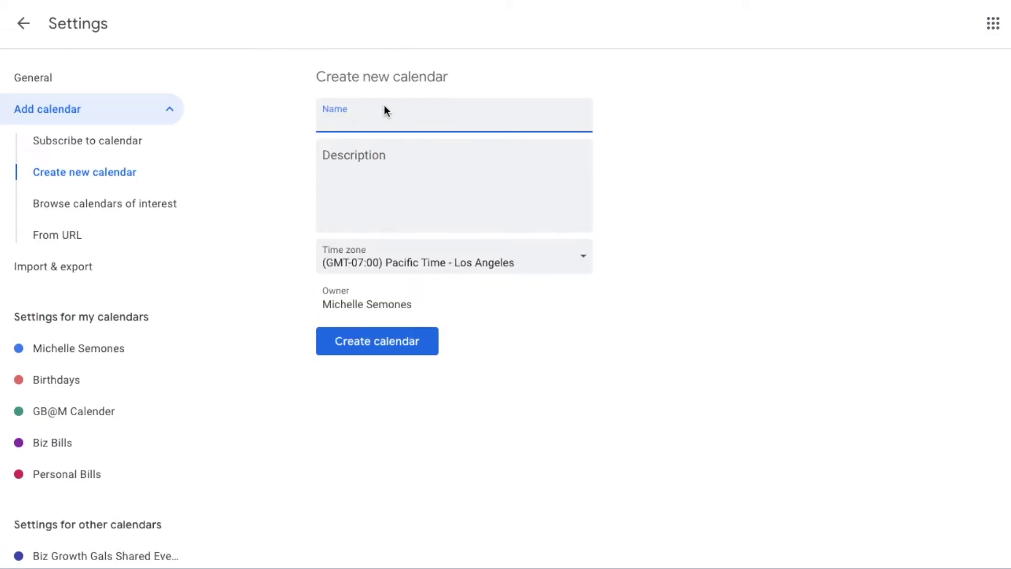
{"action": "type", "text": "New Calendar"}
{"action": "left_click", "coordinate": [431, 164]}
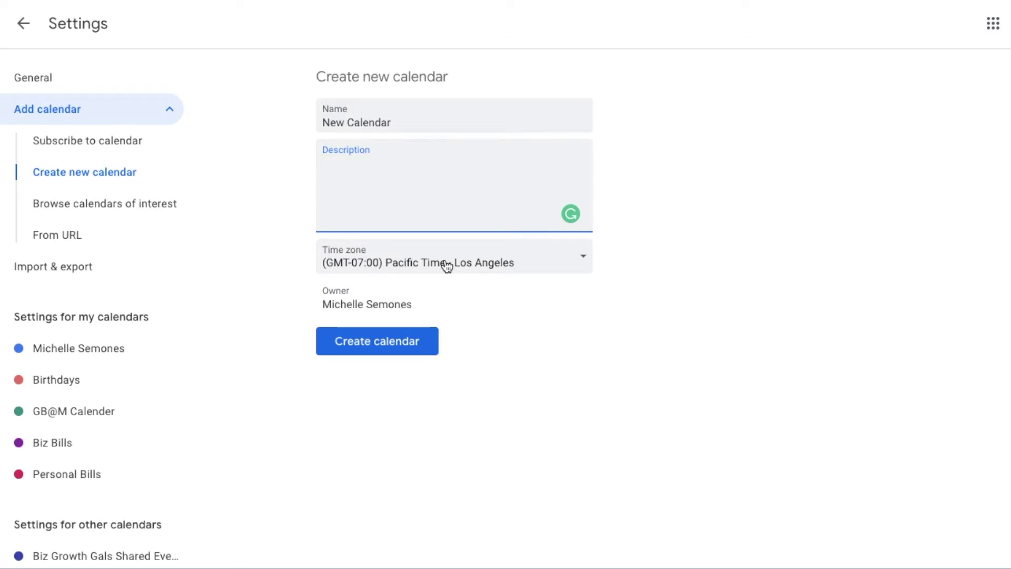
{"action": "left_click", "coordinate": [366, 347]}
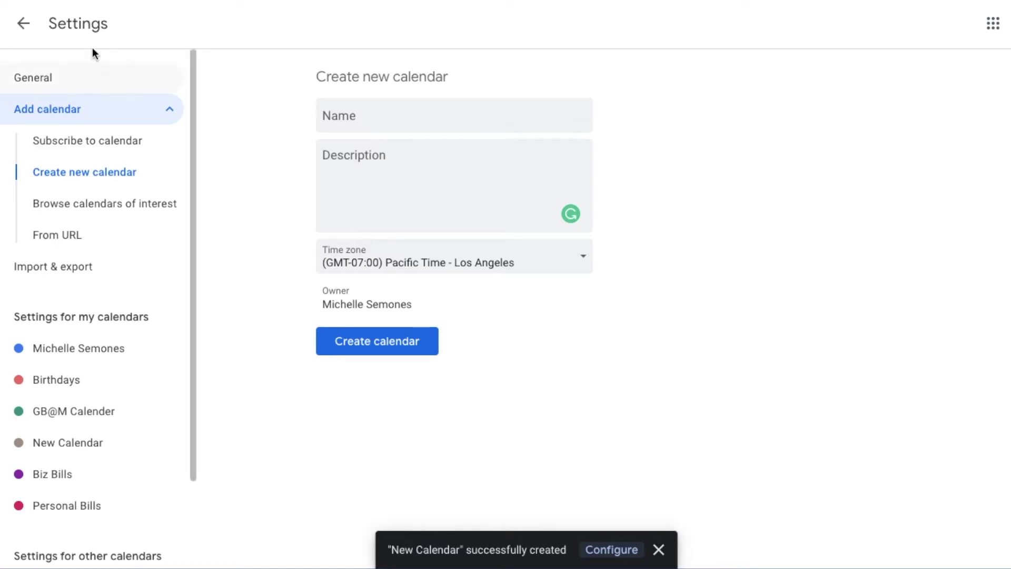
{"action": "left_click", "coordinate": [24, 32]}
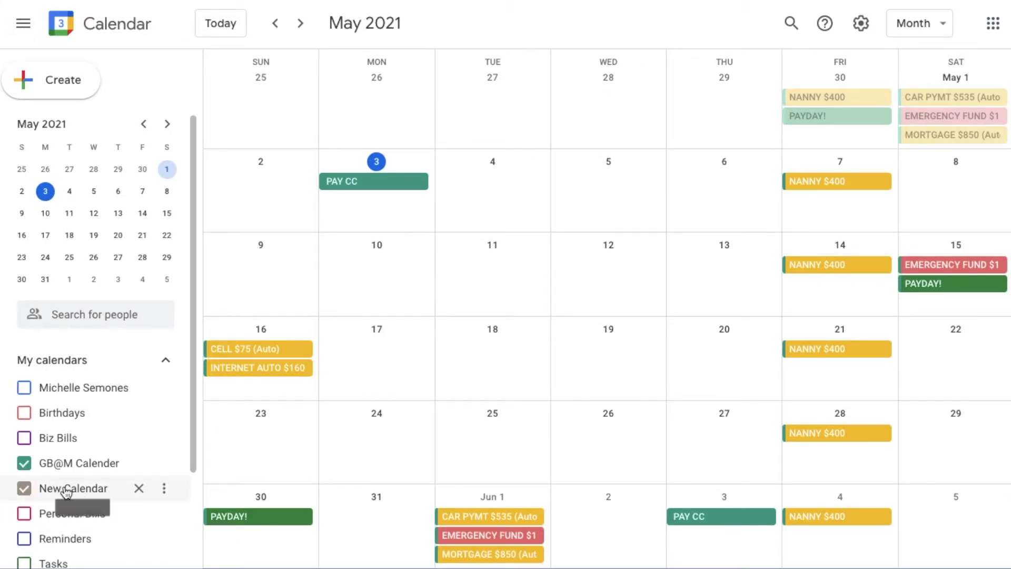
{"action": "left_click", "coordinate": [30, 468]}
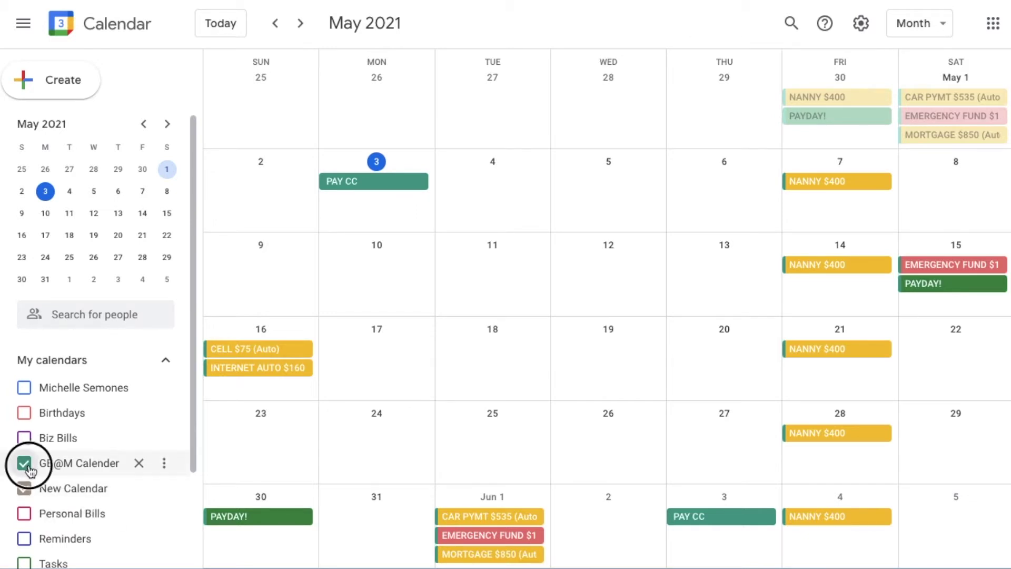
Keep New Calendar visible and start a new event on Saturday, May 1.
{"action": "left_click", "coordinate": [77, 492]}
{"action": "left_click", "coordinate": [77, 494]}
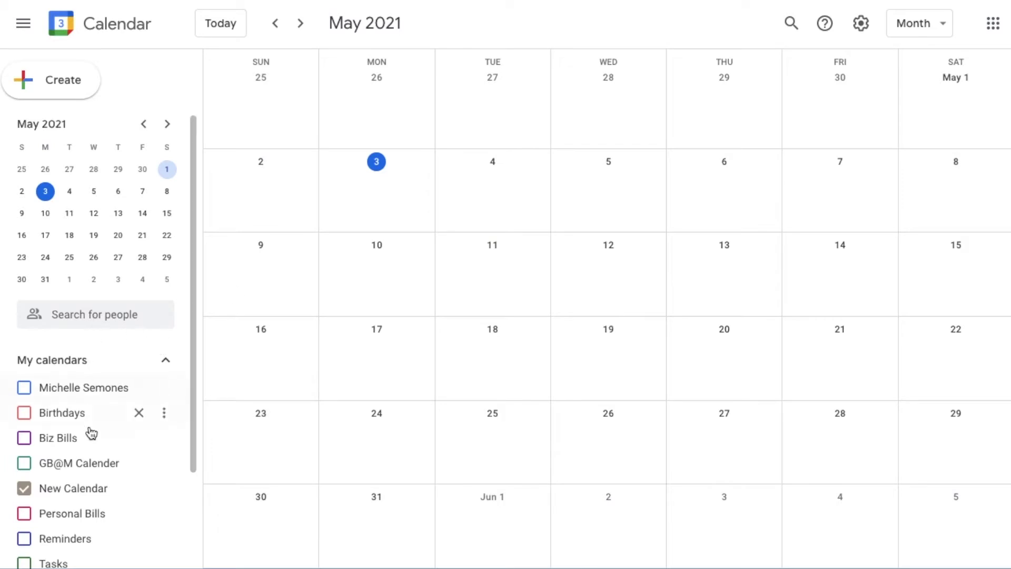
{"action": "scroll", "coordinate": [86, 405], "scroll_direction": "down", "scroll_amount": 2}
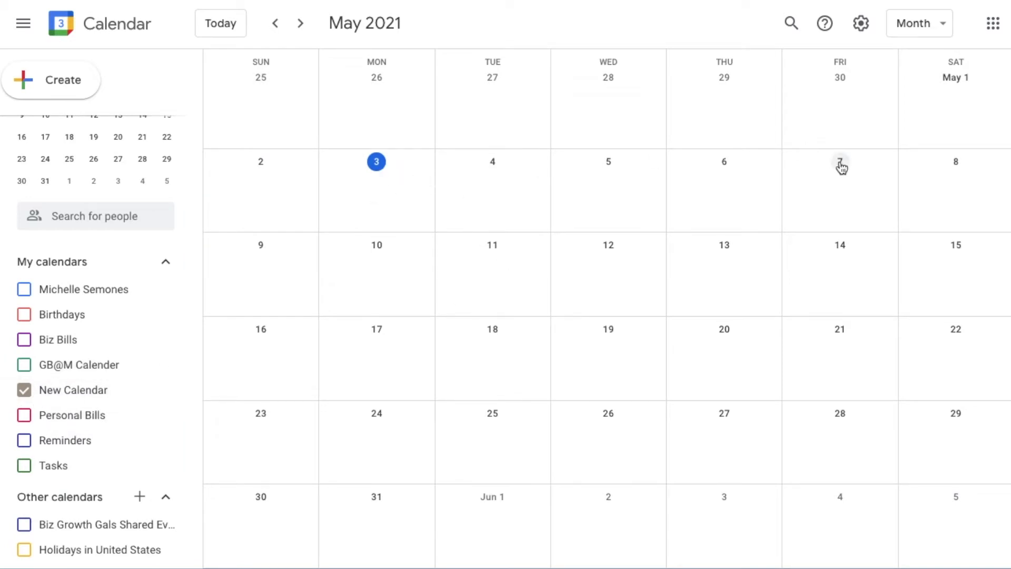
{"action": "left_click", "coordinate": [938, 102]}
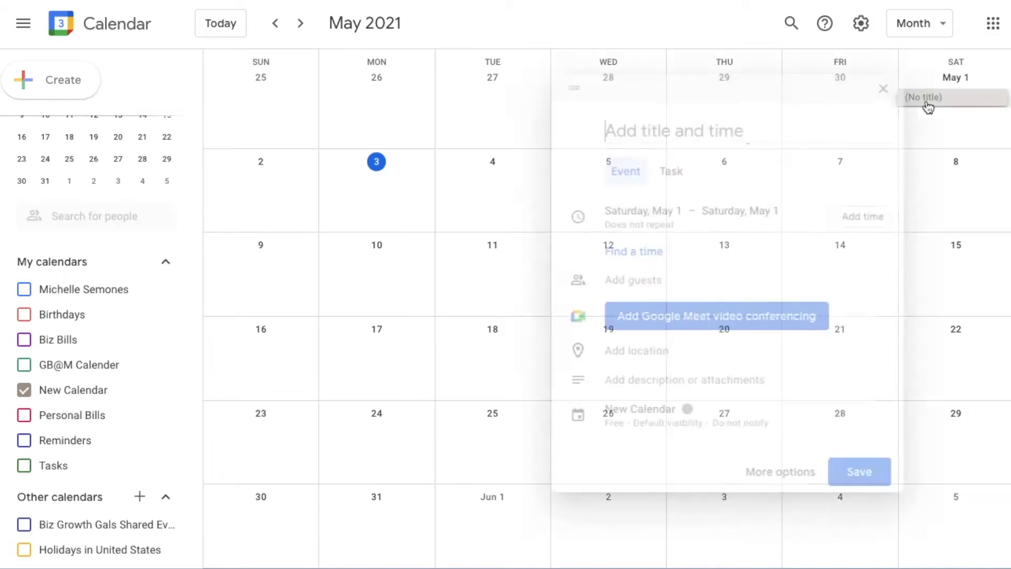
Title the May 1 all-day event 'Rent Due' and open its full event details.
{"action": "type", "text": "Rent Due"}
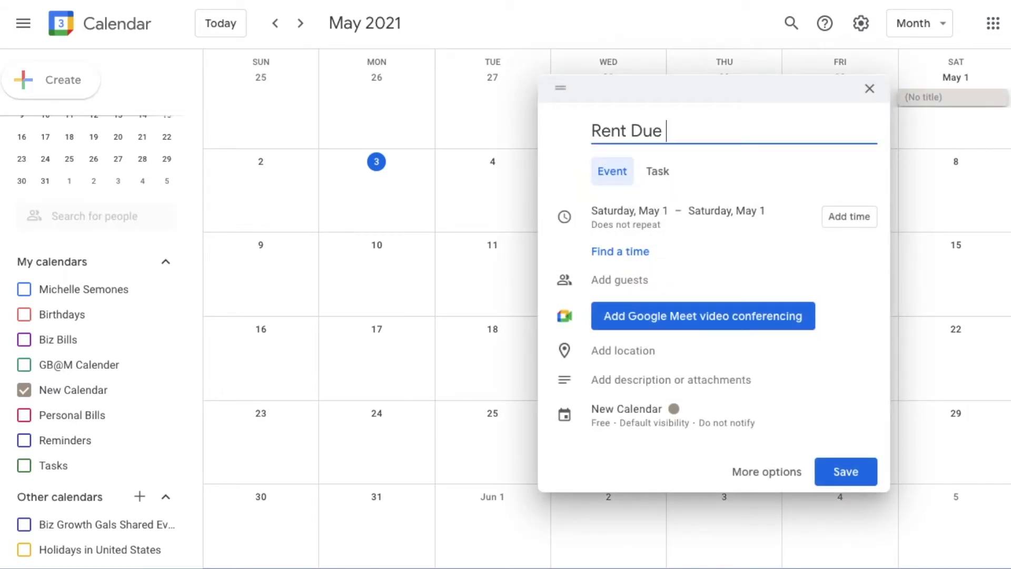
{"action": "left_click", "coordinate": [755, 472]}
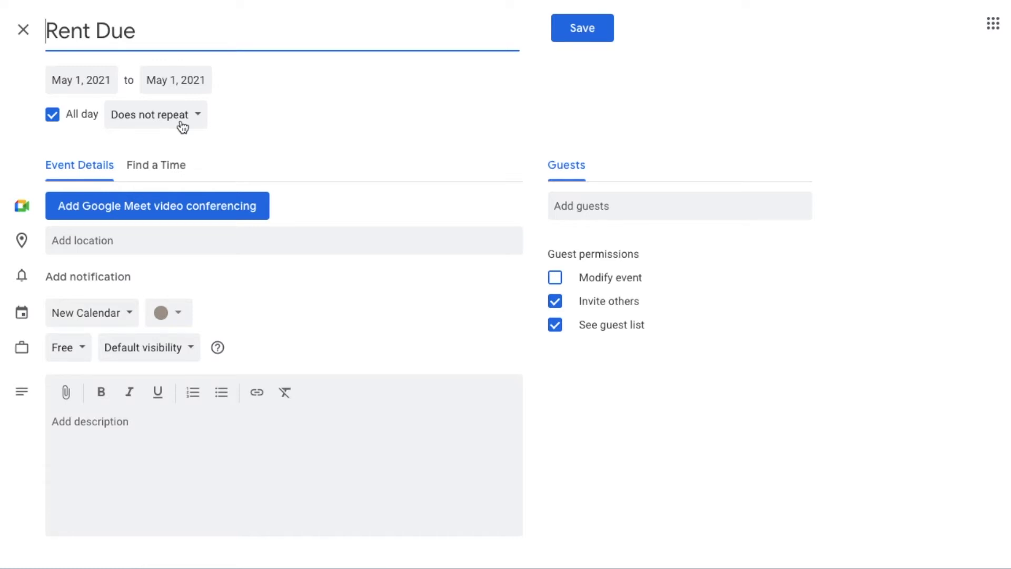
{"action": "left_click", "coordinate": [182, 127]}
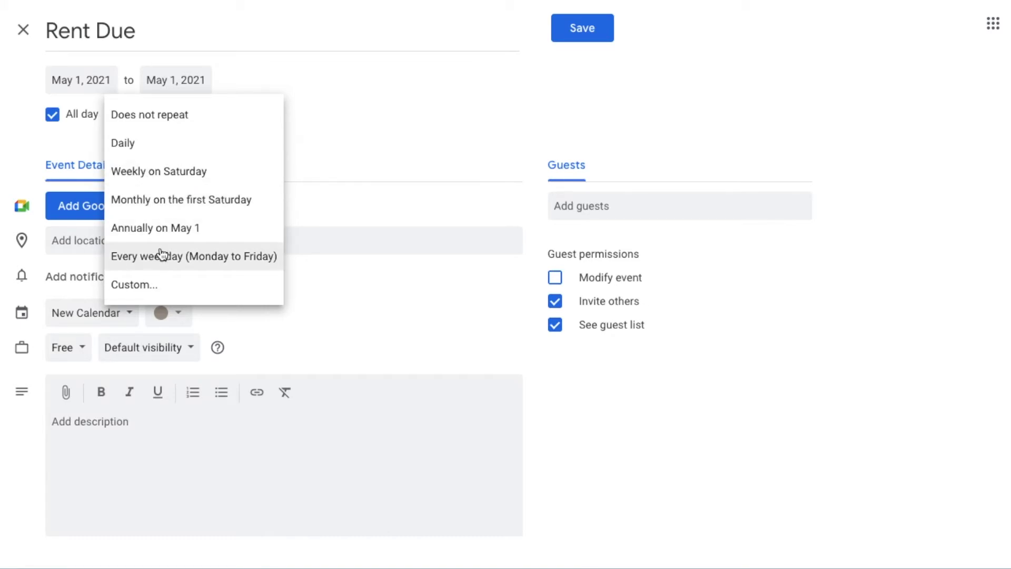
Set a custom recurrence so Rent Due repeats every month on day 1.
{"action": "left_click", "coordinate": [150, 290]}
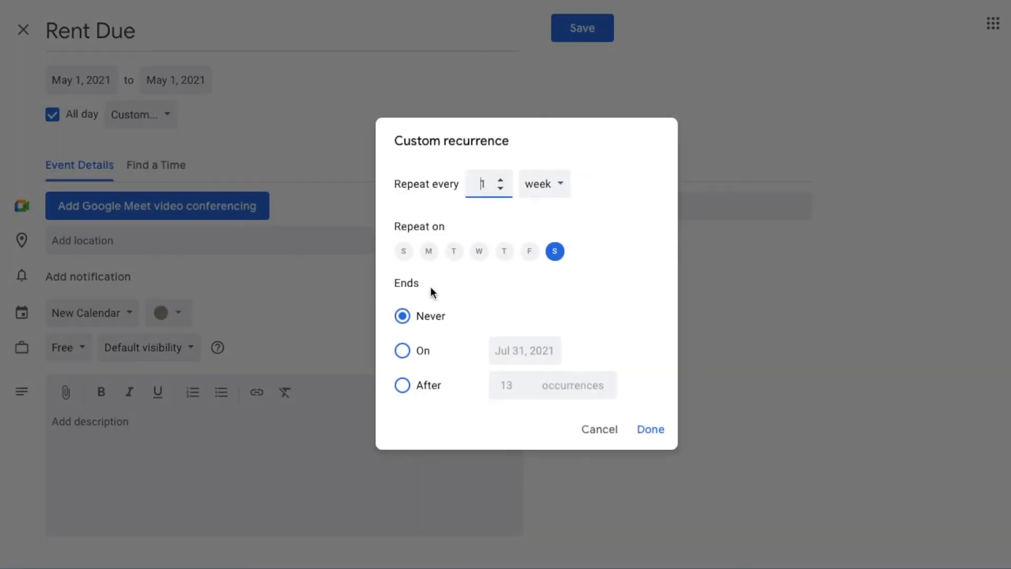
{"action": "left_click", "coordinate": [554, 187]}
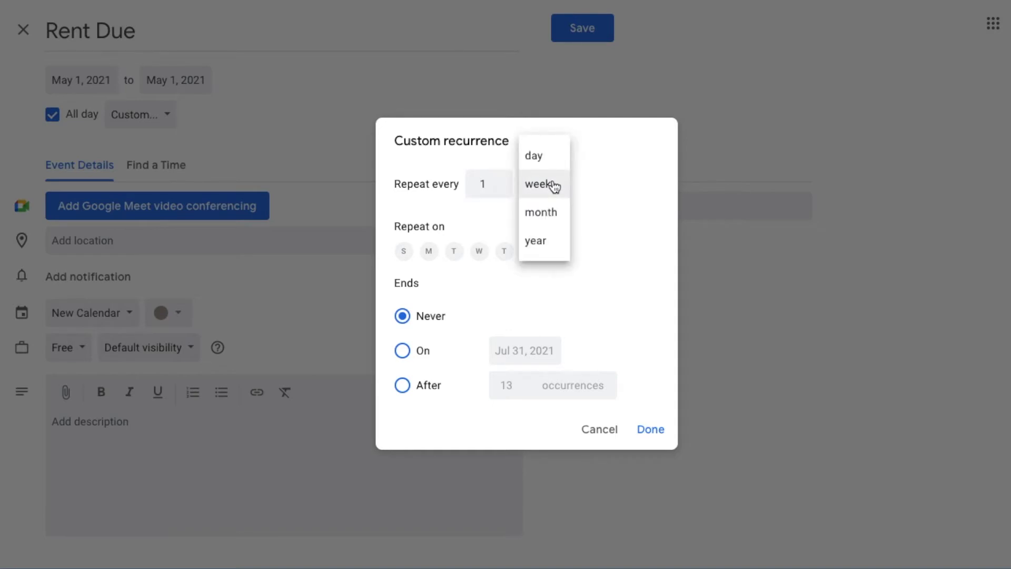
{"action": "left_click", "coordinate": [551, 212]}
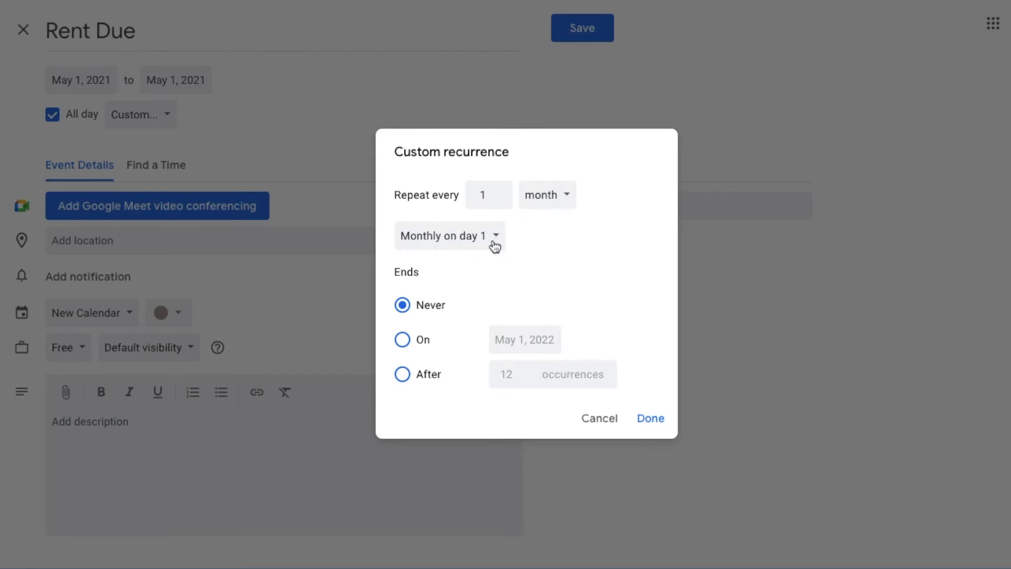
{"action": "left_click", "coordinate": [661, 422]}
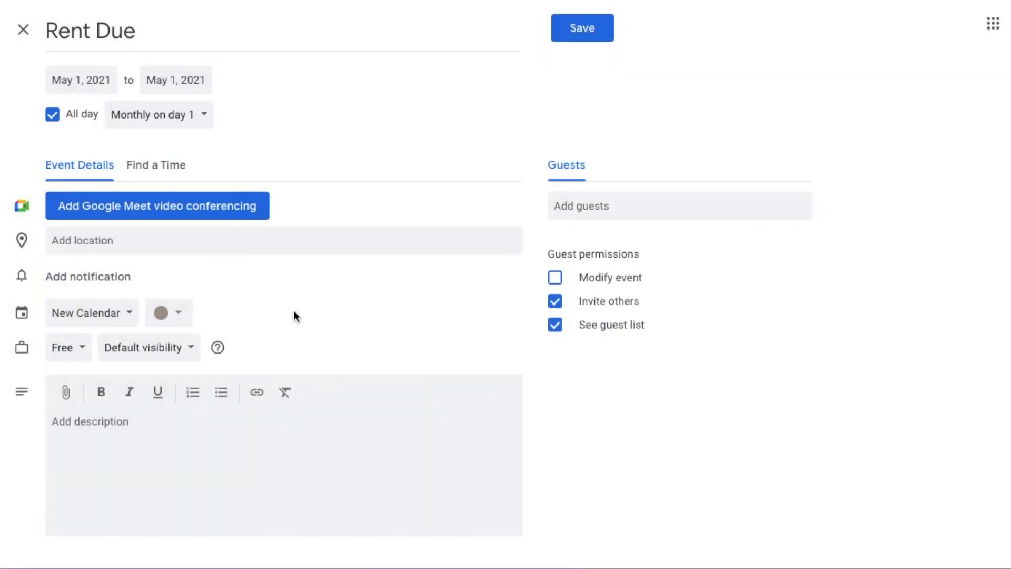
Add a notification 3 days before Rent Due and save the event.
{"action": "left_click", "coordinate": [85, 279]}
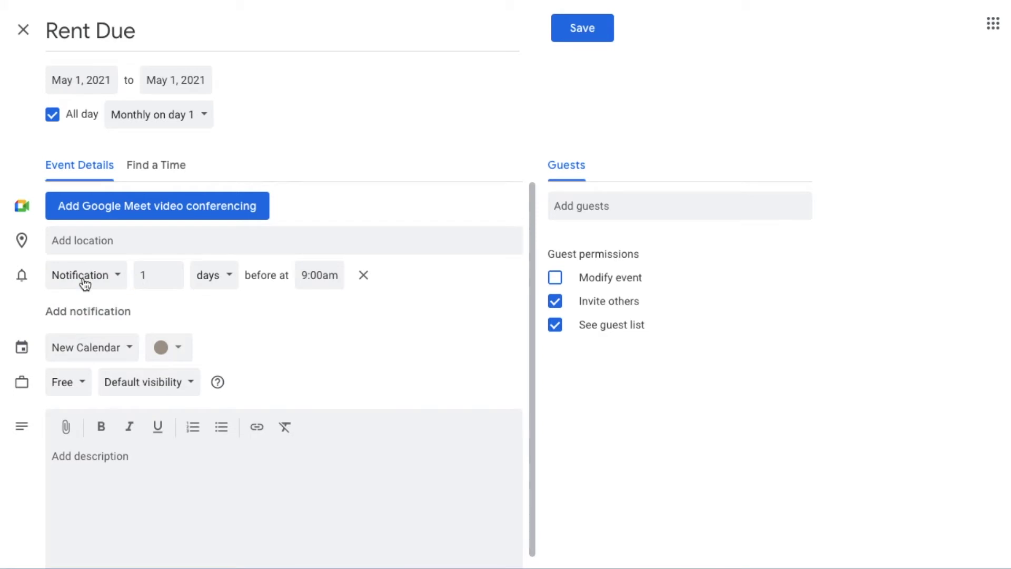
{"action": "double_click", "coordinate": [143, 276]}
{"action": "type", "text": "3"}
{"action": "left_click", "coordinate": [577, 33]}
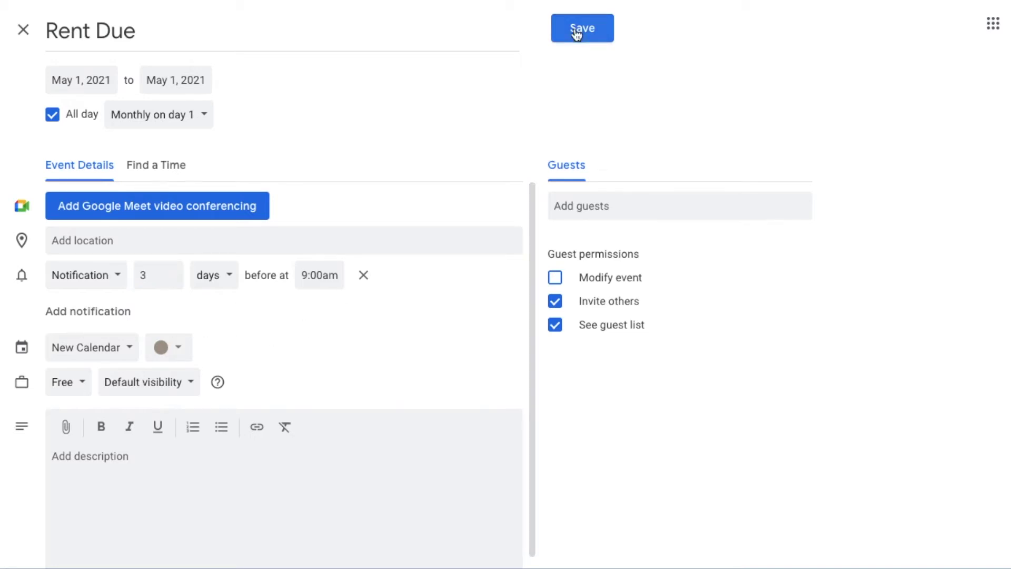
{"action": "left_click", "coordinate": [577, 33]}
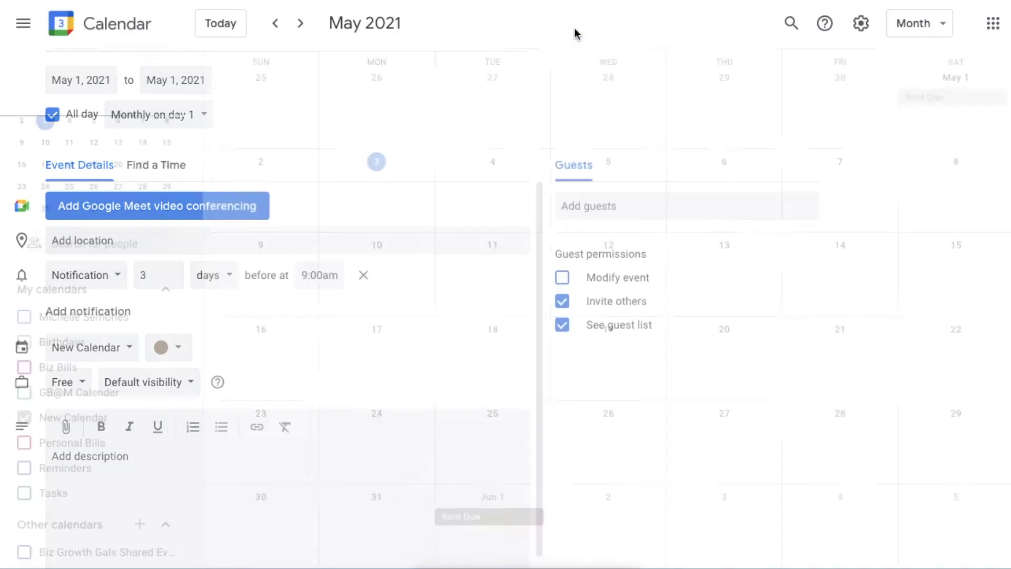
Edit Rent Due and change its event colour to Peacock blue.
{"action": "left_click", "coordinate": [915, 106]}
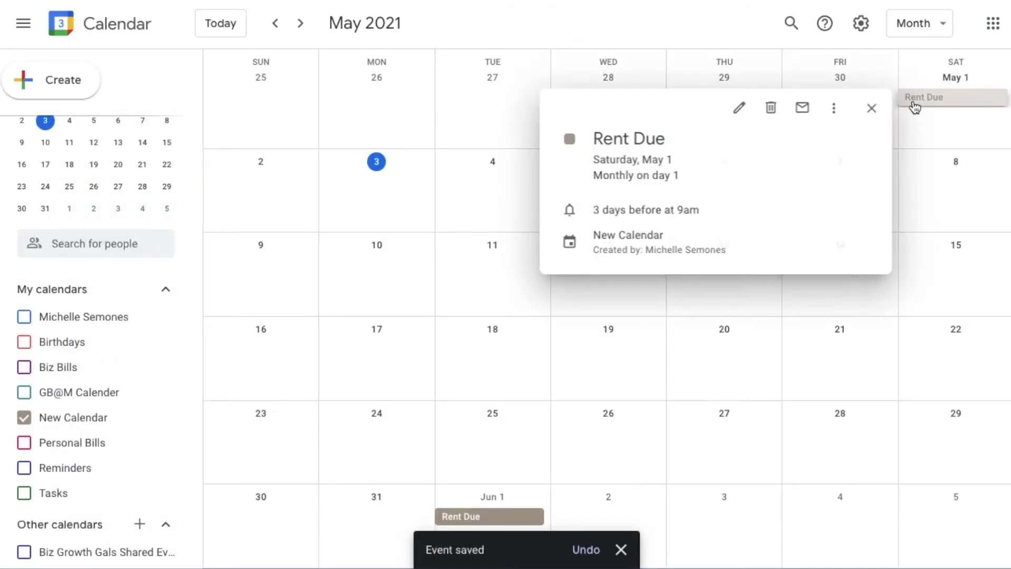
{"action": "left_click", "coordinate": [738, 115]}
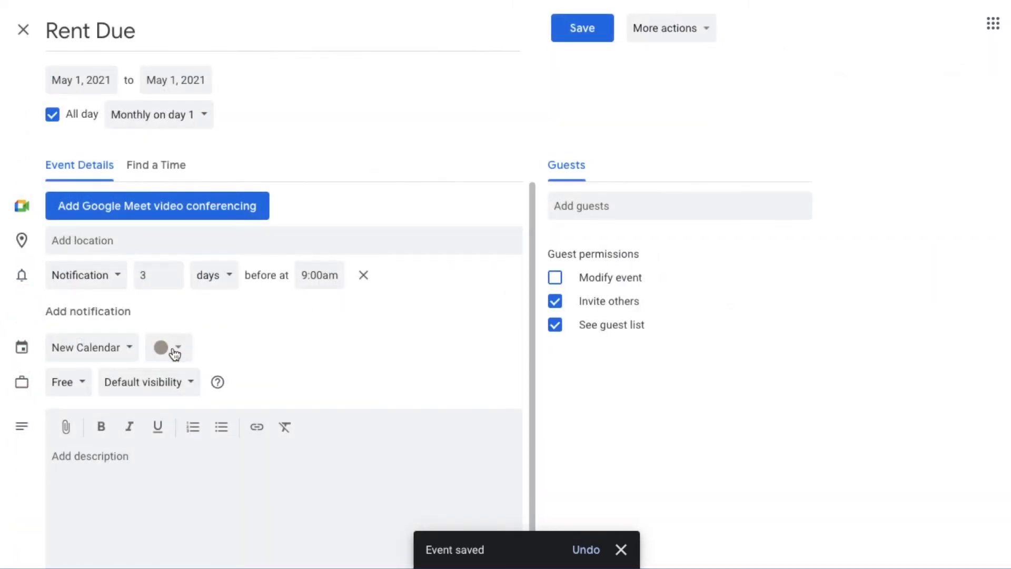
{"action": "left_click", "coordinate": [176, 353]}
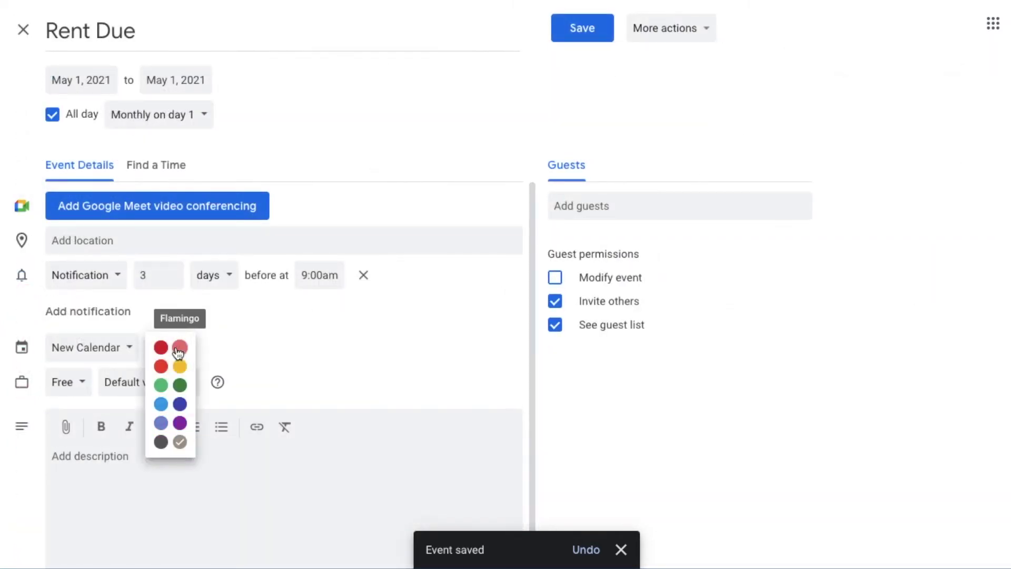
{"action": "left_click", "coordinate": [160, 388]}
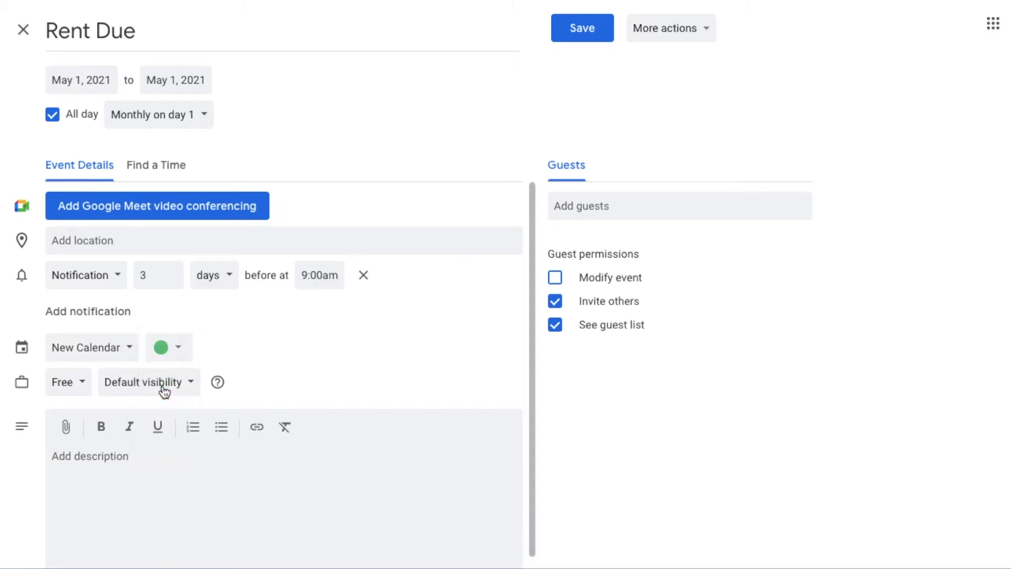
{"action": "left_click", "coordinate": [182, 349]}
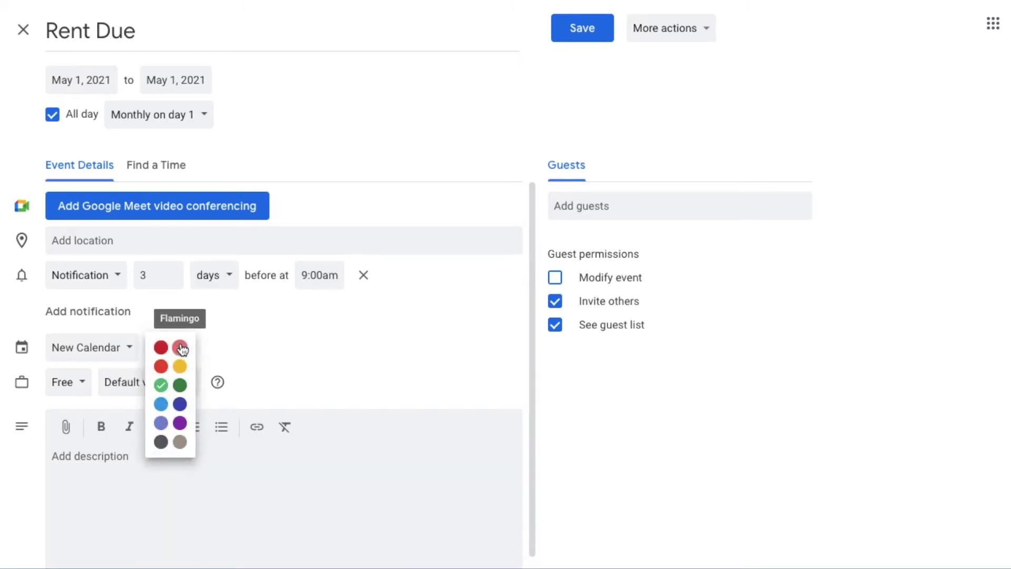
{"action": "left_click", "coordinate": [161, 404]}
Save the colour change for this and following Rent Due events.
{"action": "left_click", "coordinate": [587, 27]}
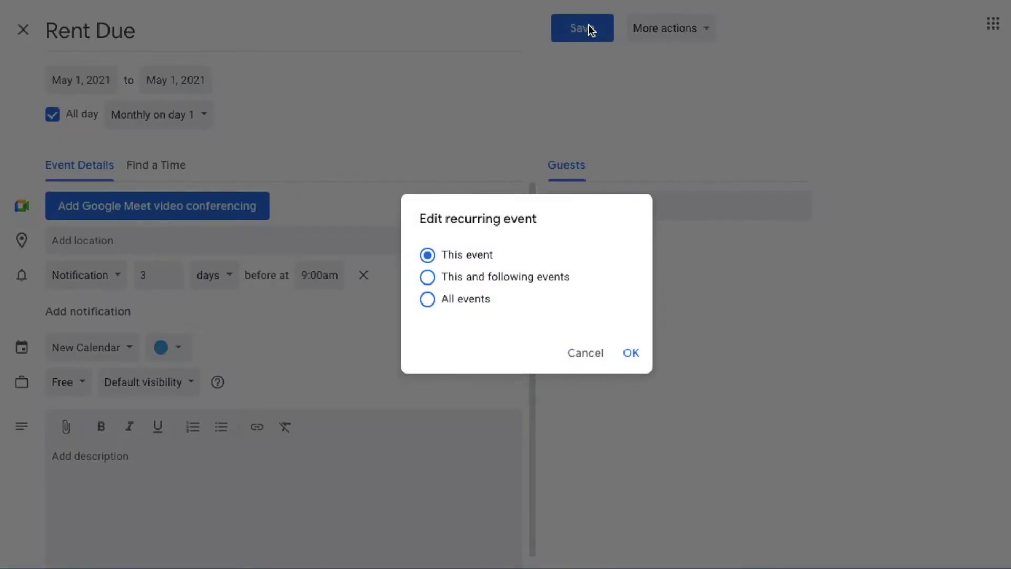
{"action": "left_click", "coordinate": [428, 278]}
{"action": "left_click", "coordinate": [632, 353]}
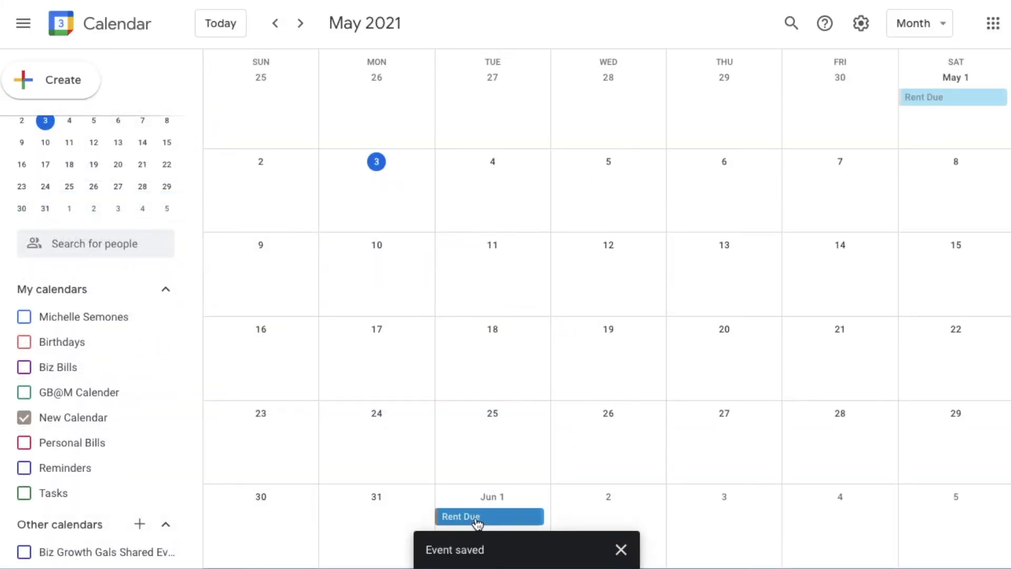
{"action": "scroll", "coordinate": [588, 396], "scroll_direction": "down", "scroll_amount": 1}
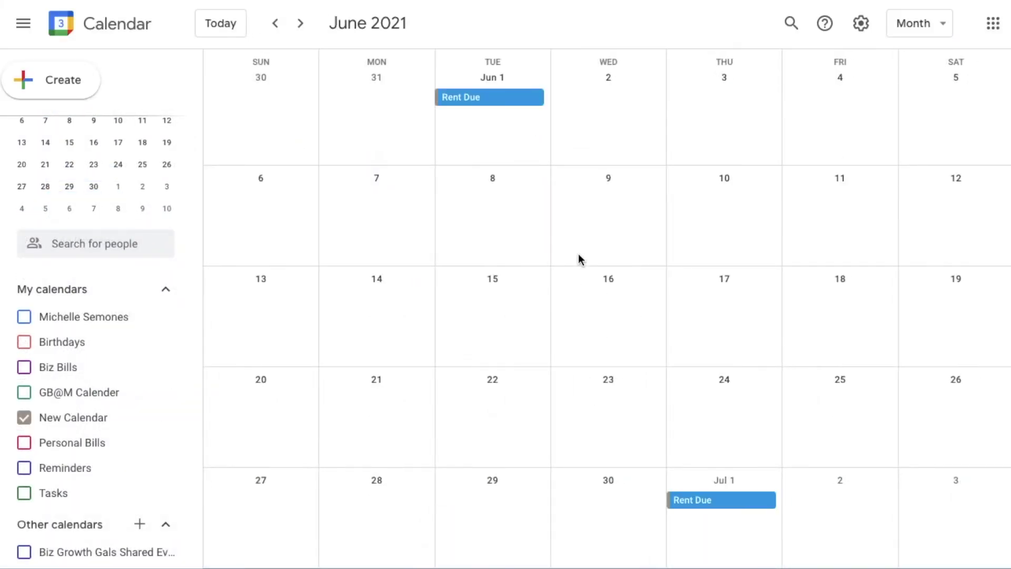
{"action": "scroll", "coordinate": [487, 111], "scroll_direction": "down", "scroll_amount": 2}
{"action": "scroll", "coordinate": [485, 108], "scroll_direction": "up", "scroll_amount": 1}
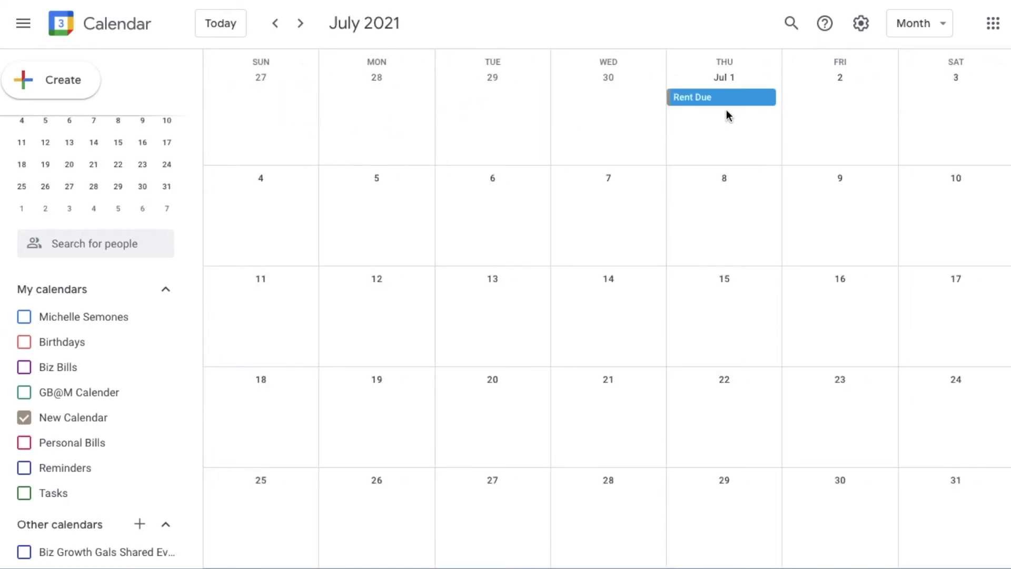
{"action": "scroll", "coordinate": [726, 109], "scroll_direction": "up", "scroll_amount": 2}
{"action": "scroll", "coordinate": [726, 110], "scroll_direction": "down", "scroll_amount": 2}
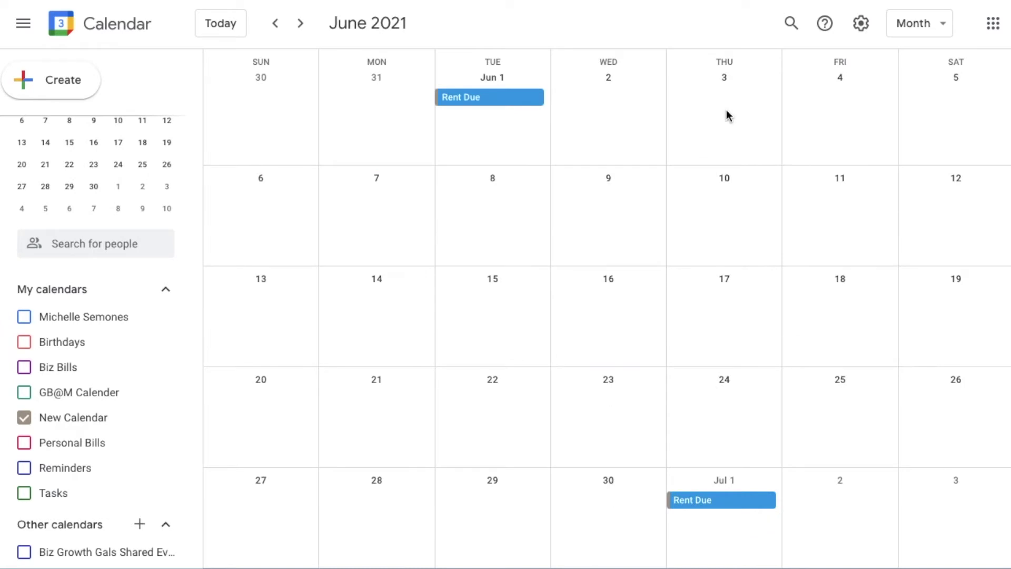
{"action": "scroll", "coordinate": [726, 110], "scroll_direction": "up", "scroll_amount": 1}
{"action": "scroll", "coordinate": [726, 110], "scroll_direction": "up", "scroll_amount": 2}
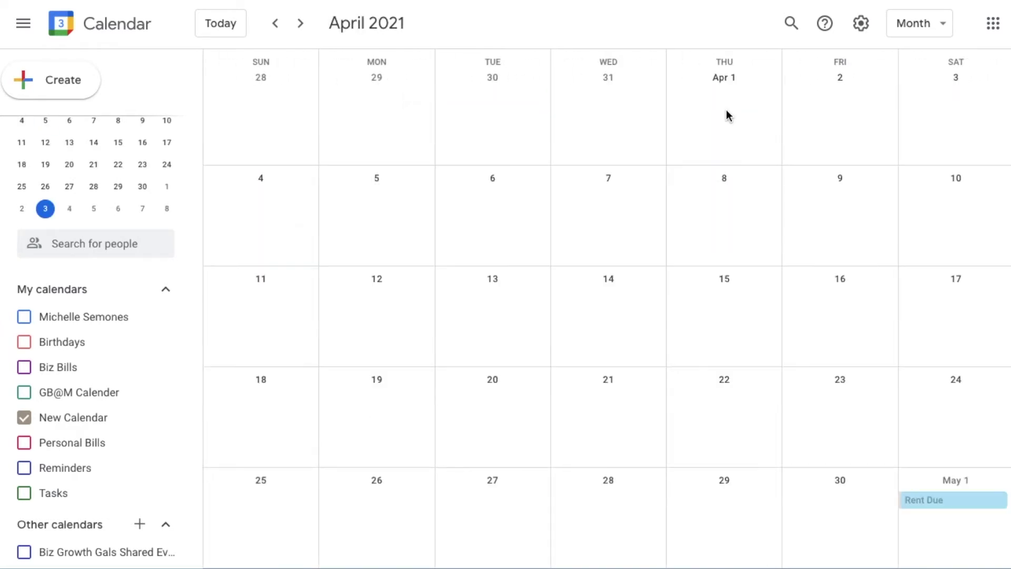
{"action": "scroll", "coordinate": [726, 109], "scroll_direction": "down", "scroll_amount": 1}
{"action": "scroll", "coordinate": [727, 115], "scroll_direction": "up", "scroll_amount": 1}
{"action": "left_click", "coordinate": [300, 24]}
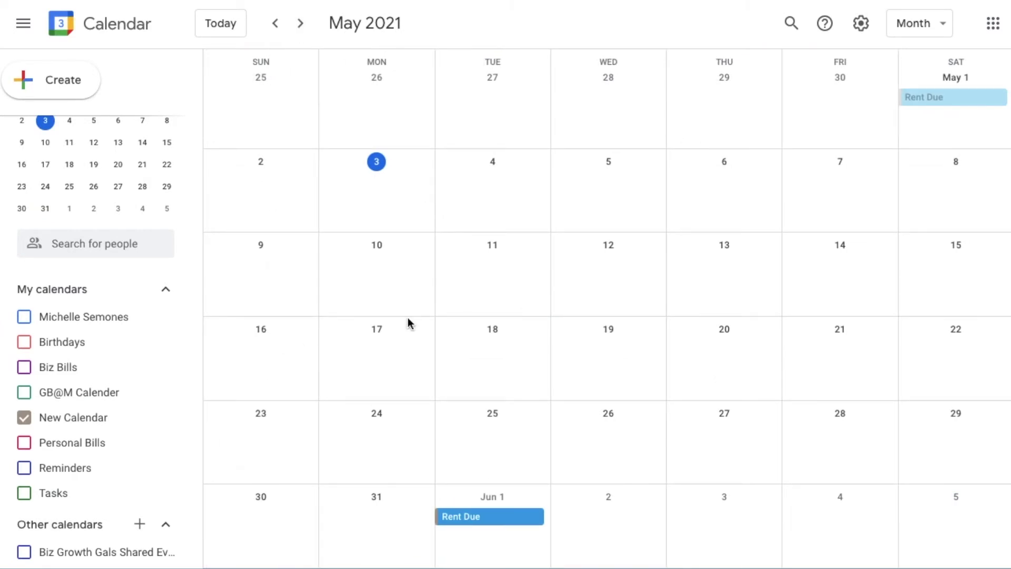
Tick GB@M Calender to show its bill and payday events again.
{"action": "left_click", "coordinate": [25, 394]}
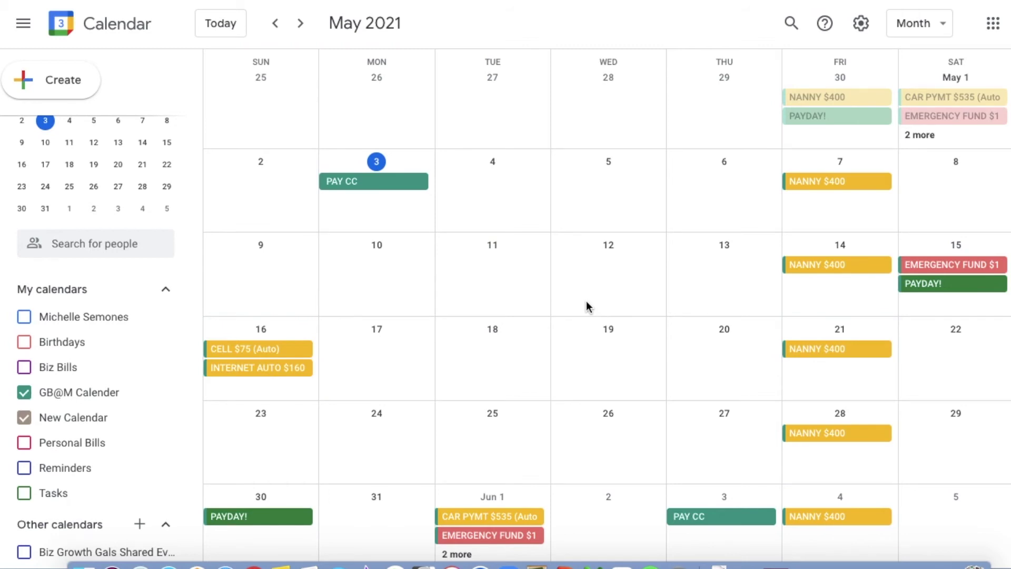
Hide New Calendar's Rent Due events, leaving only GB@M Calender visible.
{"action": "left_click", "coordinate": [25, 395]}
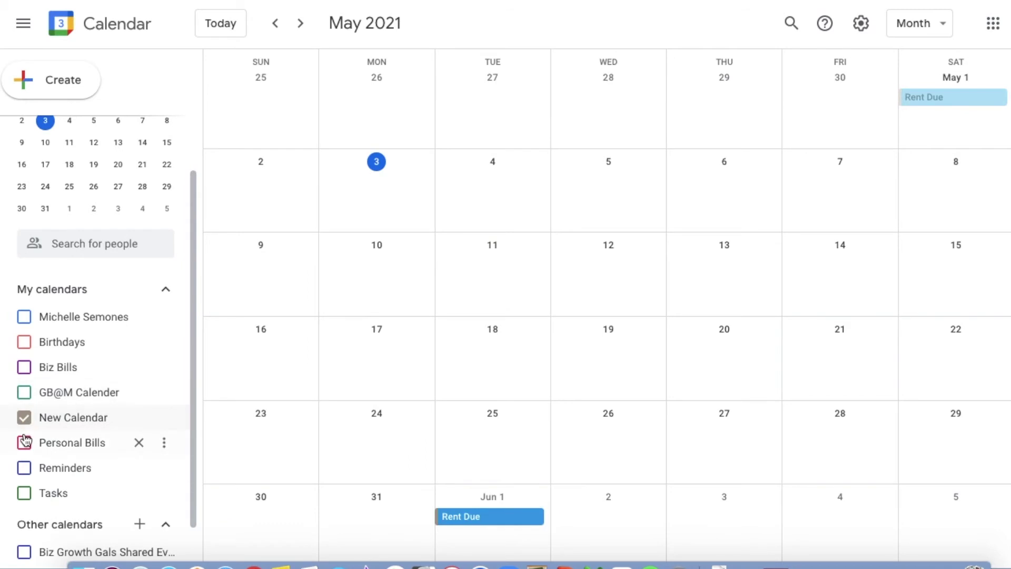
{"action": "left_click", "coordinate": [24, 419]}
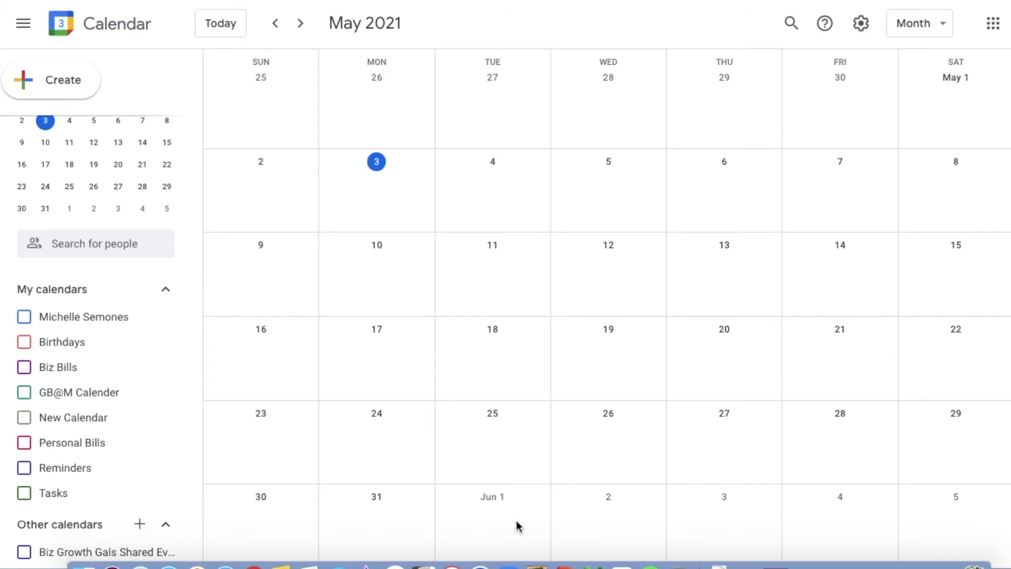
{"action": "left_click", "coordinate": [24, 393]}
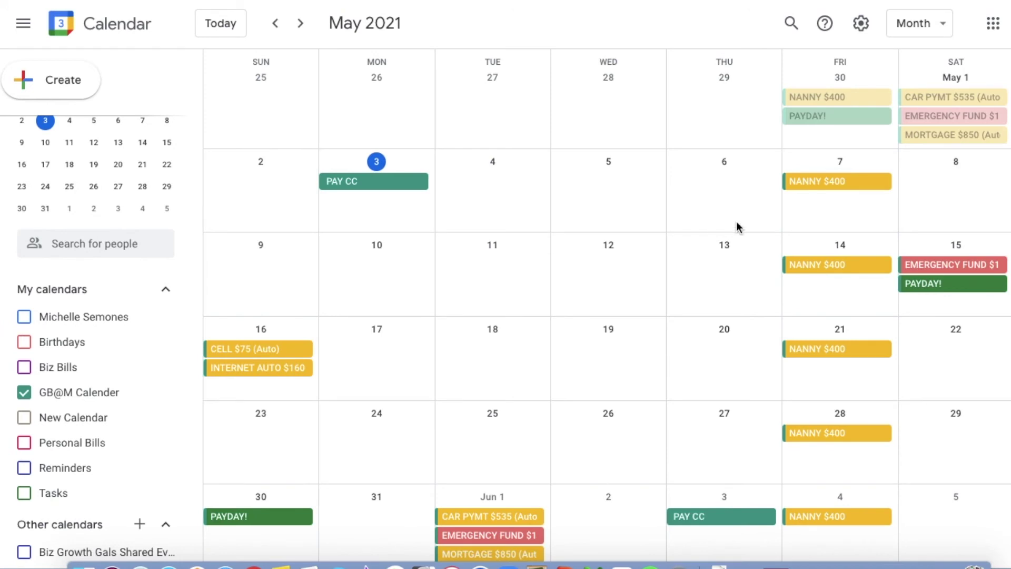
Open the May 7 NANNY $400 event's editor and close it without changes.
{"action": "left_click", "coordinate": [806, 192]}
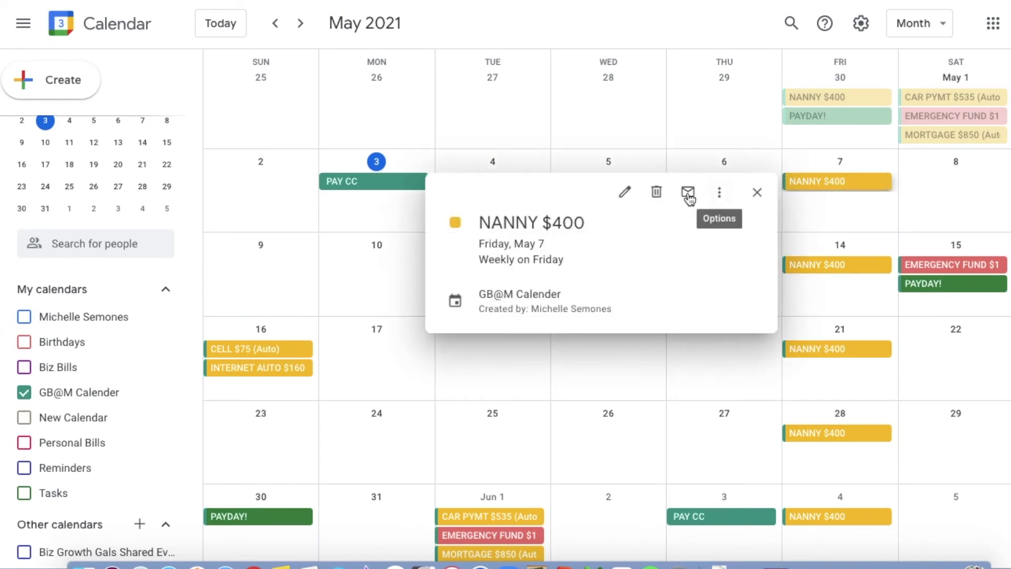
{"action": "left_click", "coordinate": [623, 194]}
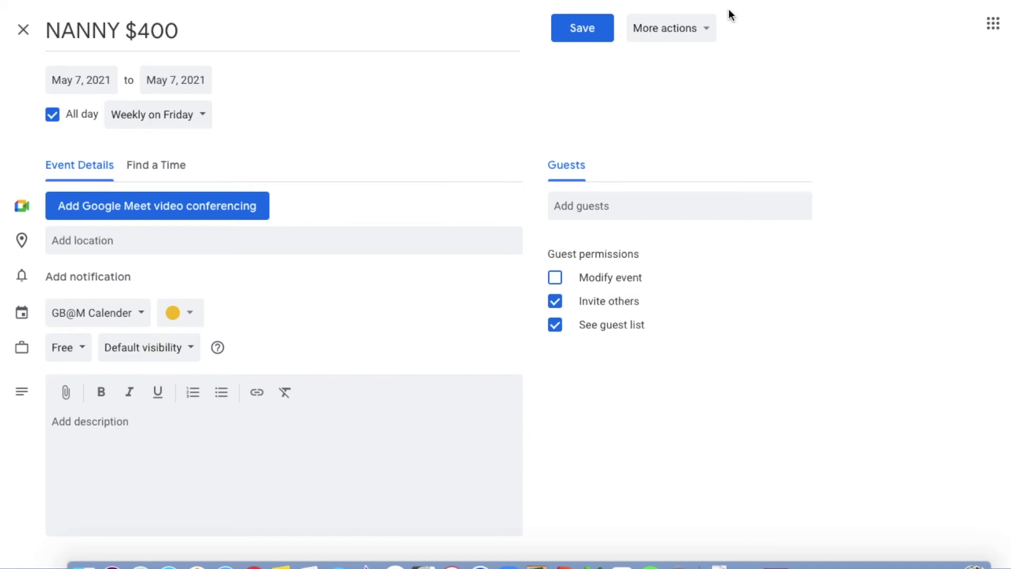
{"action": "left_click", "coordinate": [23, 29]}
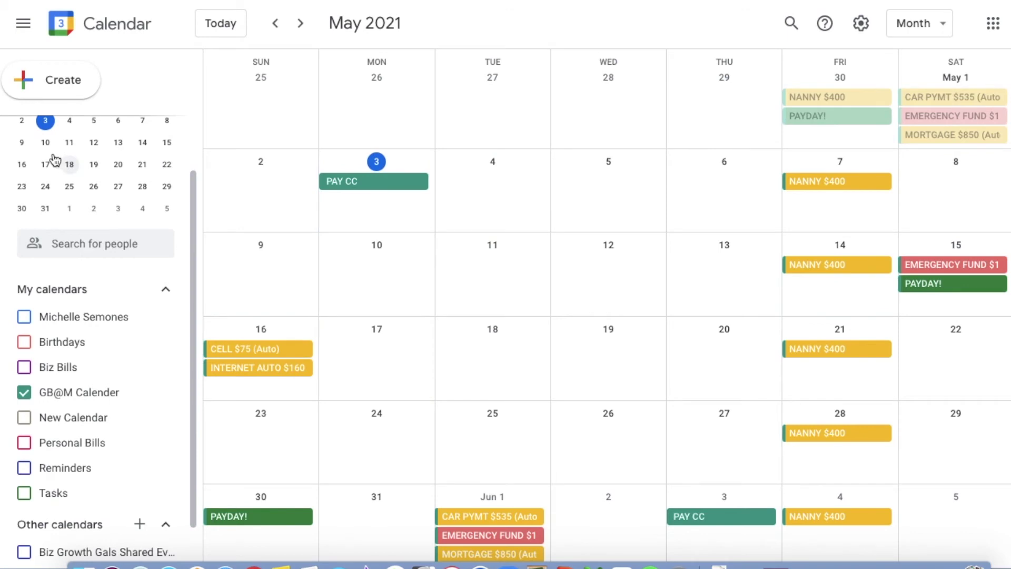
{"action": "left_click_drag", "start_coordinate": [45, 142], "coordinate": [141, 149]}
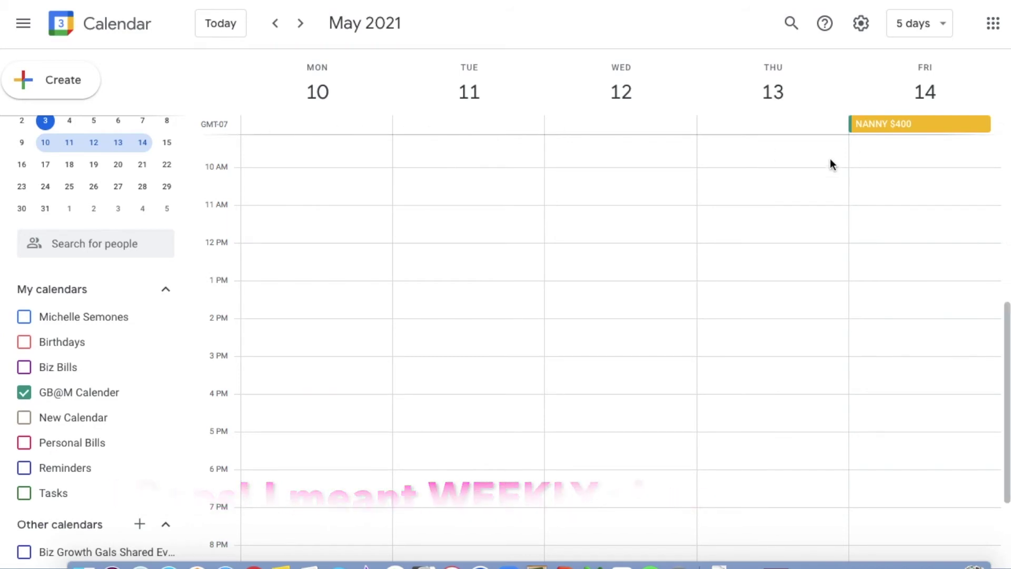
{"action": "scroll", "coordinate": [381, 207], "scroll_direction": "down", "scroll_amount": 4}
{"action": "scroll", "coordinate": [381, 207], "scroll_direction": "up", "scroll_amount": 5}
{"action": "scroll", "coordinate": [382, 203], "scroll_direction": "up", "scroll_amount": 1}
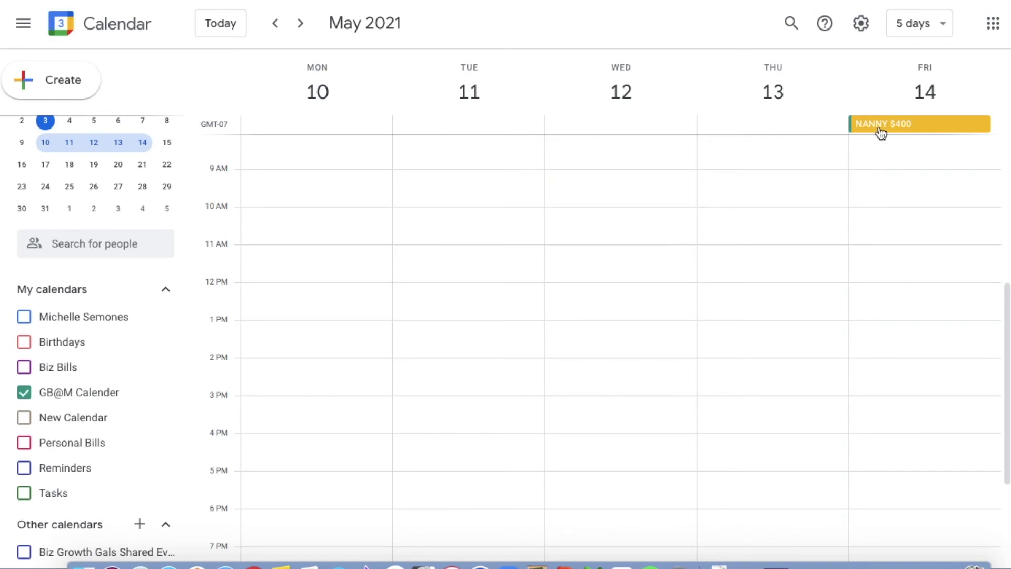
{"action": "left_click", "coordinate": [944, 31]}
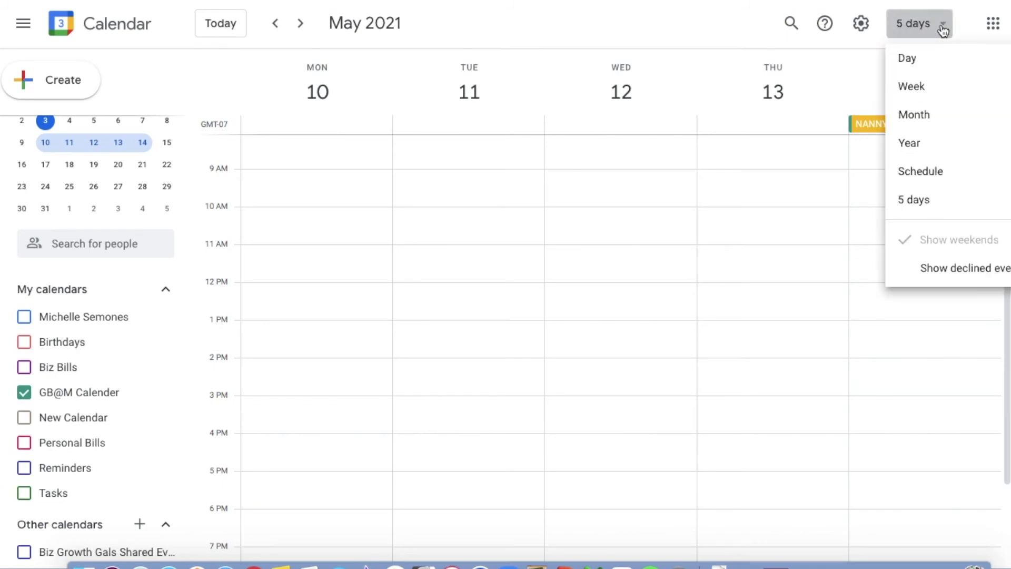
{"action": "left_click", "coordinate": [910, 122]}
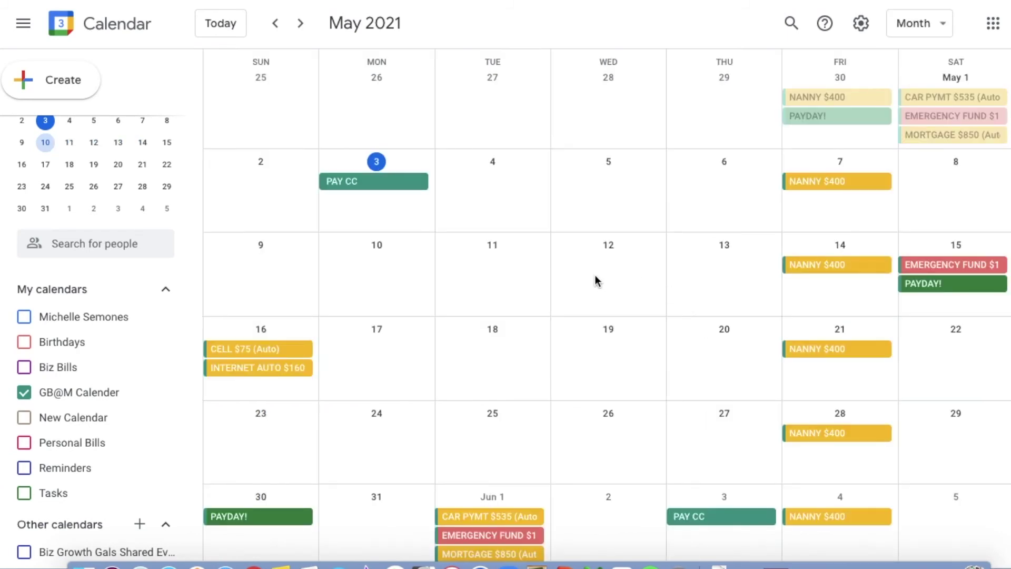